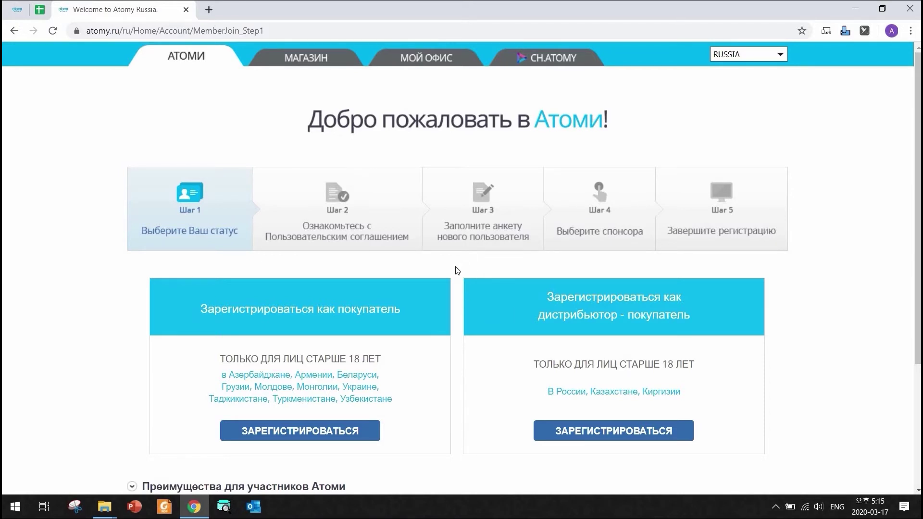
Start distributor-buyer registration, accept every user agreement term, and confirm to reach the form.
left_click(605, 436)
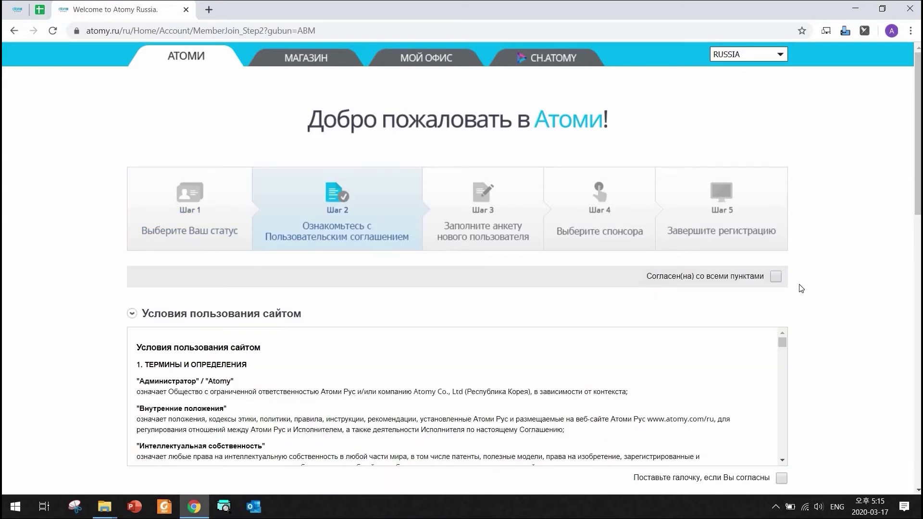
left_click(774, 276)
scroll(855, 286, "down", 15)
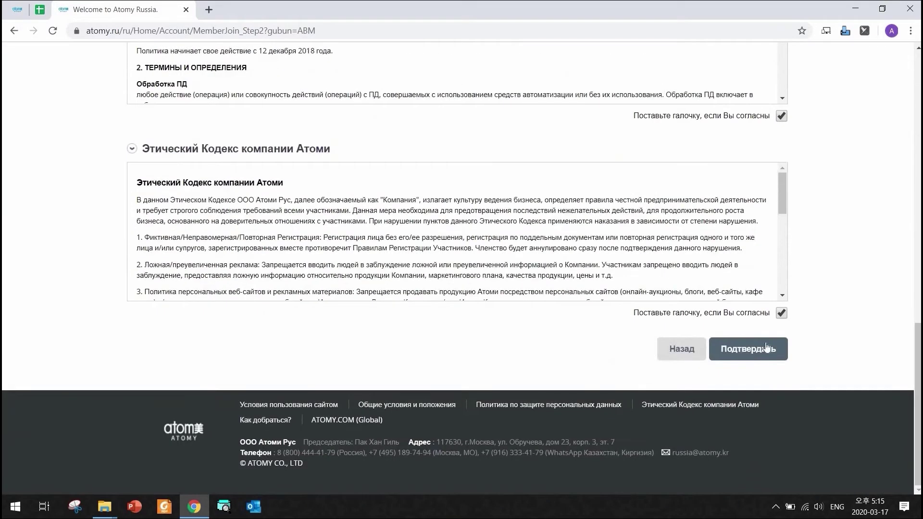
left_click(744, 354)
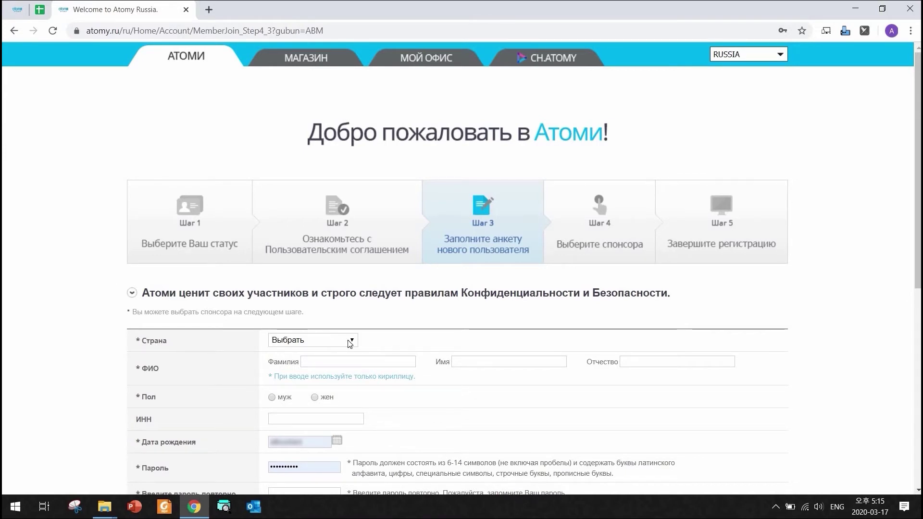
Dismiss the page alert and select Россия as the country.
left_click(569, 108)
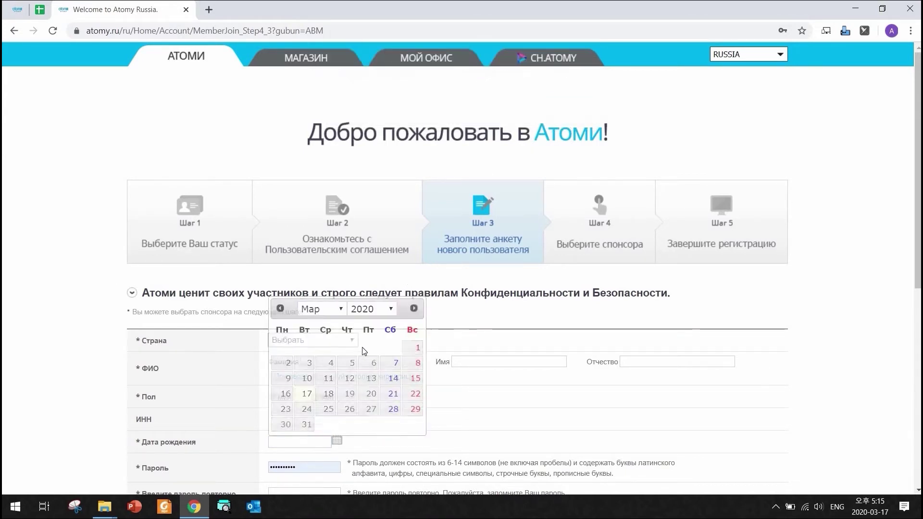
left_click(337, 340)
left_click(289, 363)
Enter the applicant's surname, first name and patronymic in Cyrillic and mark gender male.
left_click(373, 359)
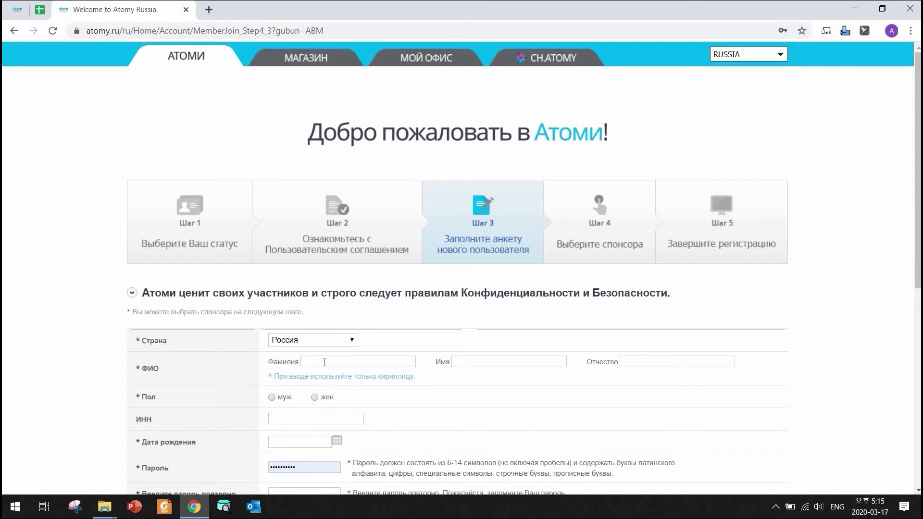
key("alt+shift")
type("Метров")
key("BackSpace")
key("BackSpace")
key("BackSpace")
key("BackSpace")
key("BackSpace")
key("BackSpace")
type("ПЕТ")
type("РОВ")
type("иван")
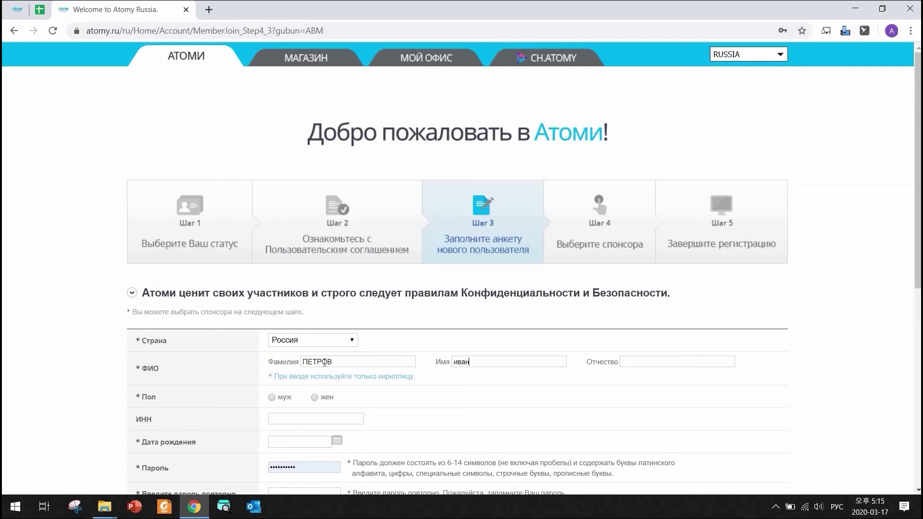
key("Tab")
type("сидорович")
left_click(272, 398)
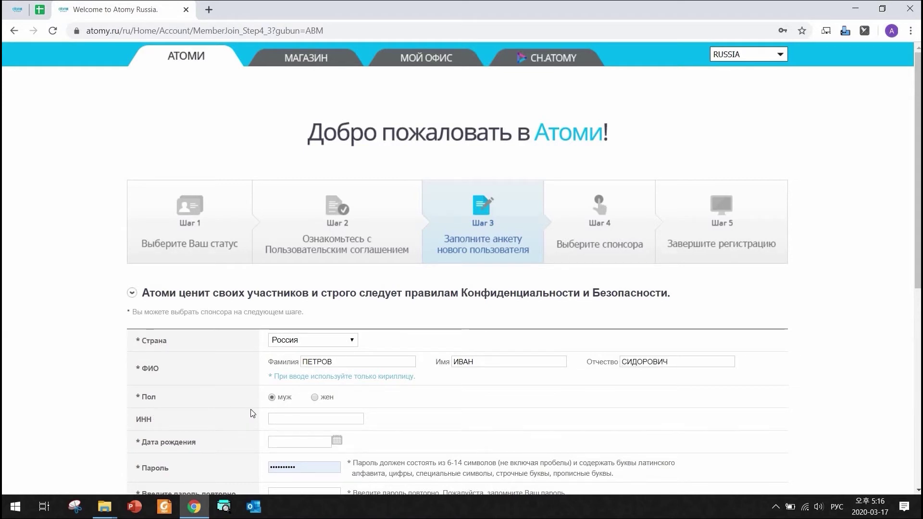
scroll(387, 402, "down", 2)
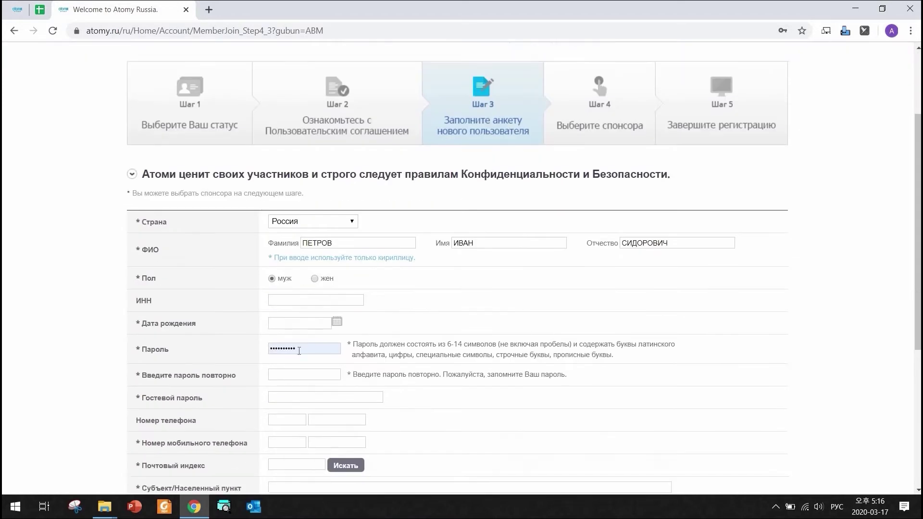
Pick 19 March 1980 as the birth date in the calendar.
left_click(336, 322)
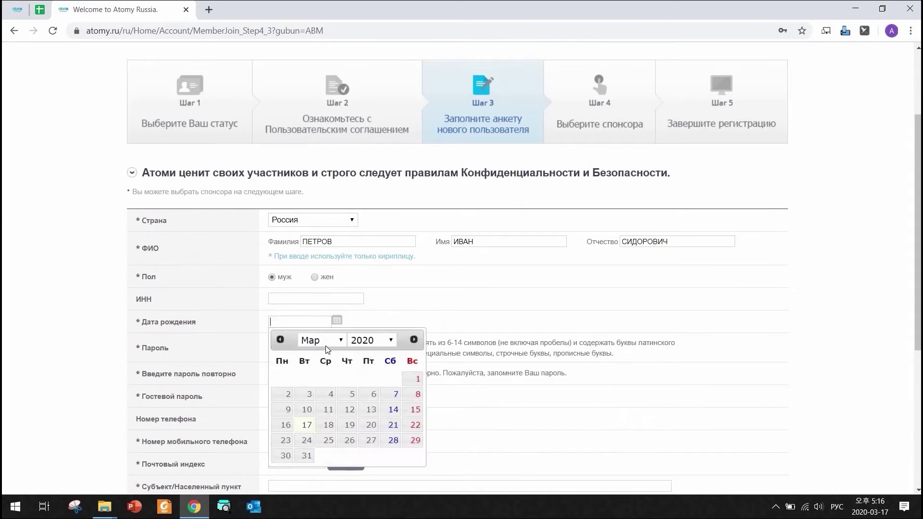
left_click(391, 340)
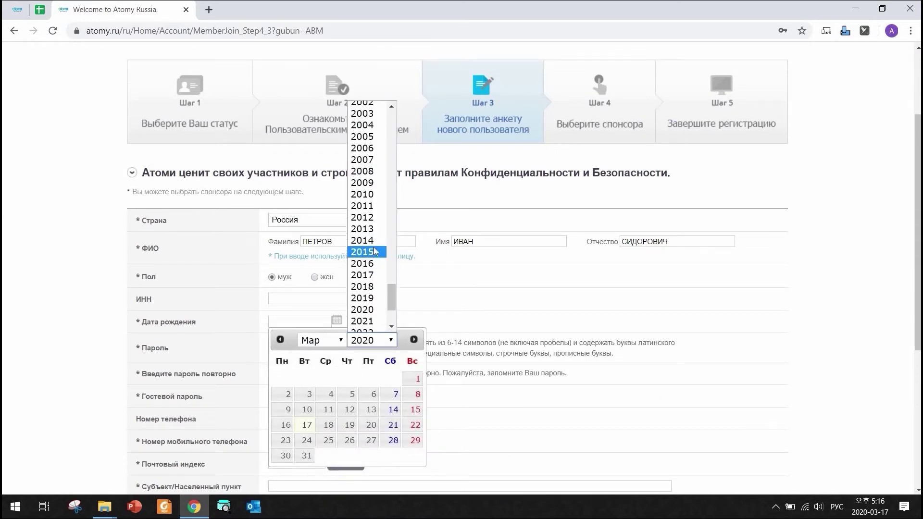
scroll(363, 231, "up", 7)
left_click(362, 202)
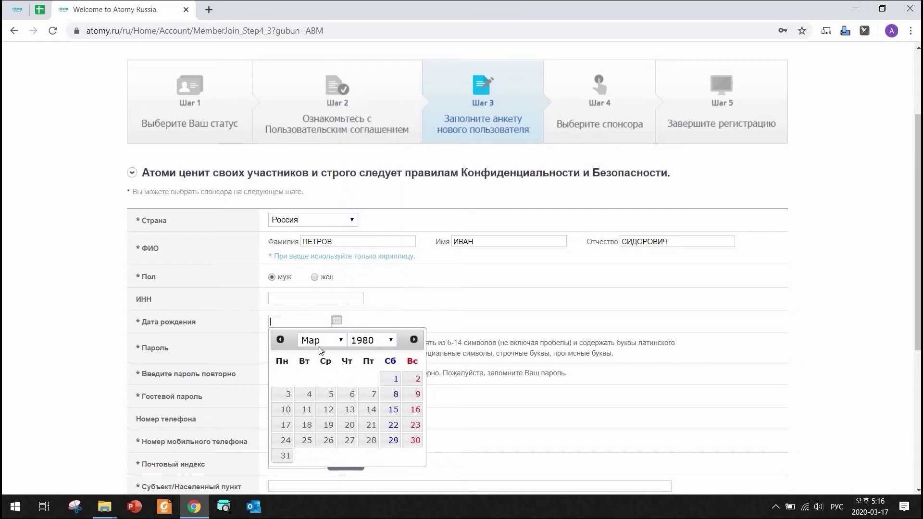
left_click(328, 426)
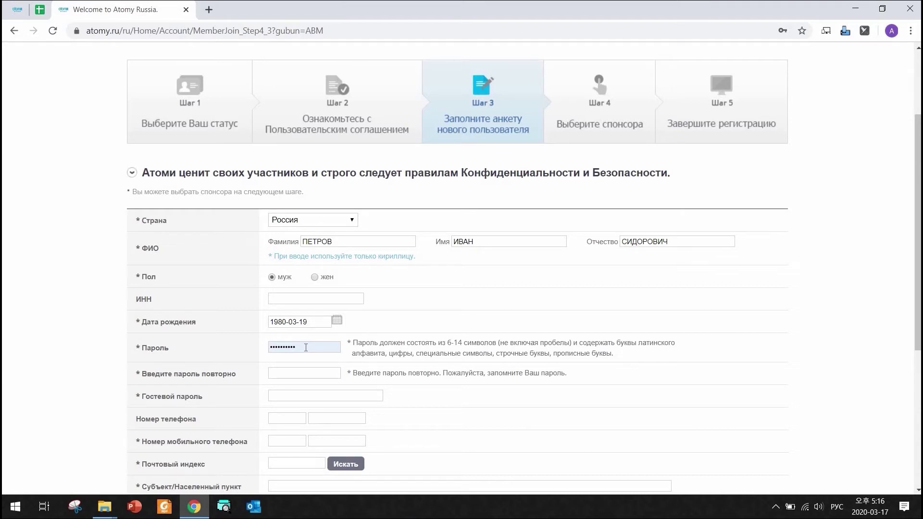
key("Down")
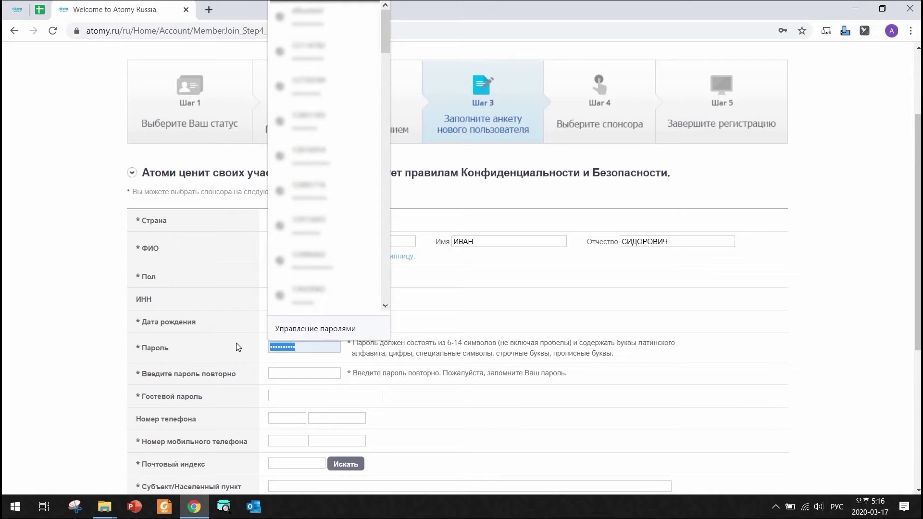
Type the account password and its confirmation, plus a guest password.
key("alt+shift")
type("****")
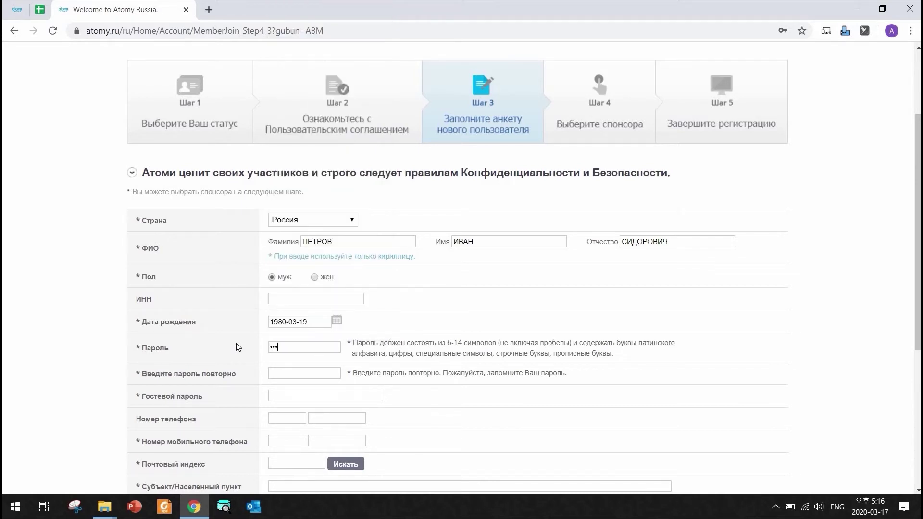
type("****************")
left_click(287, 396)
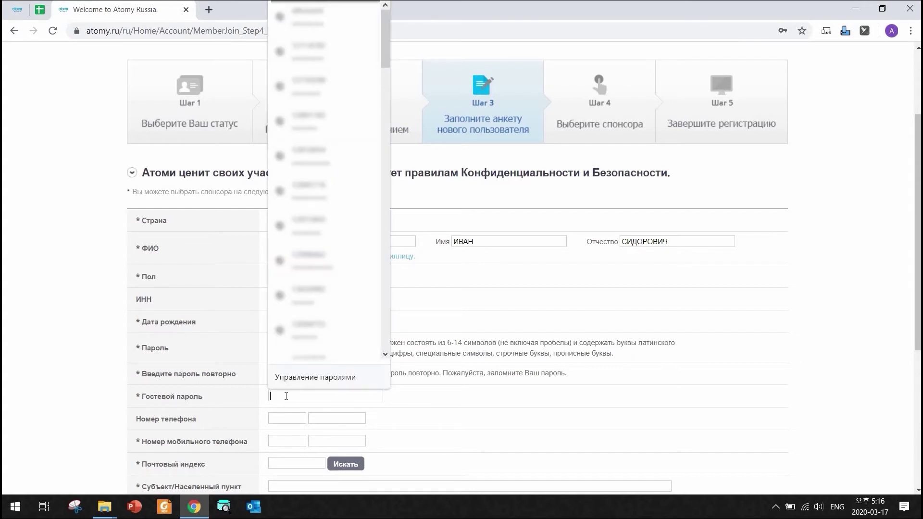
type("*")
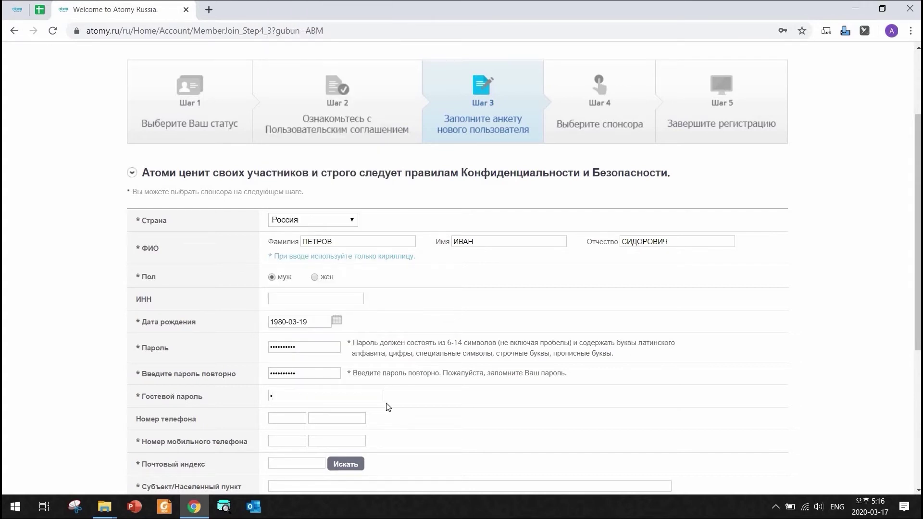
type("****")
Enter the applicant's mobile phone number.
scroll(406, 411, "down", 3)
left_click(272, 321)
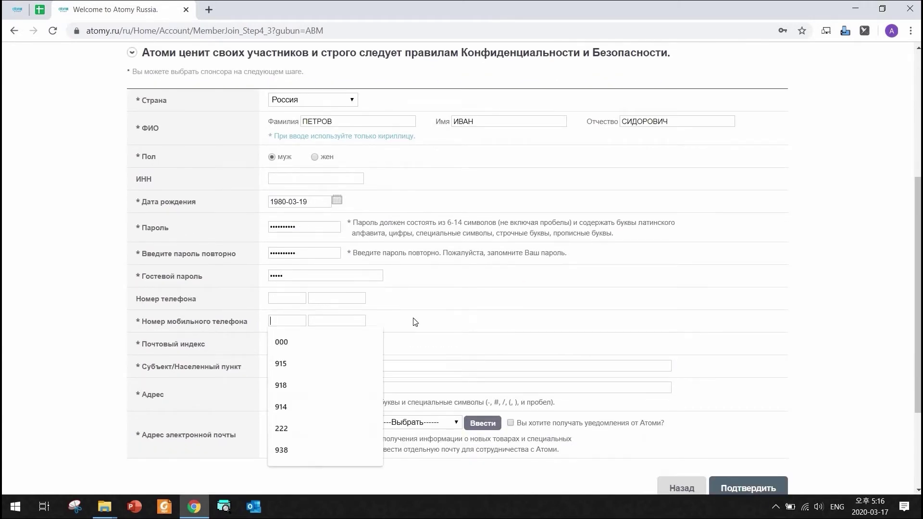
type("915")
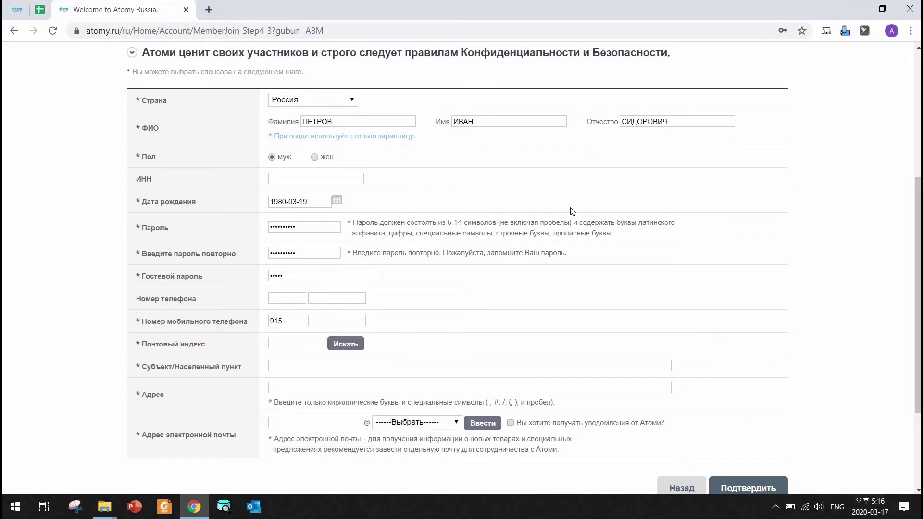
type("1234567")
Search for a valid Moscow postal index and choose the МОСКВА result to fill index and region.
left_click(342, 352)
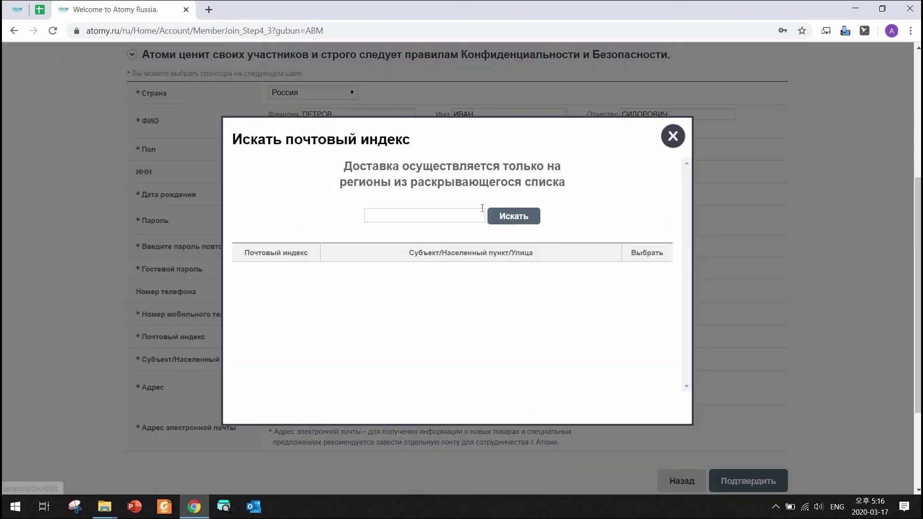
left_click(512, 219)
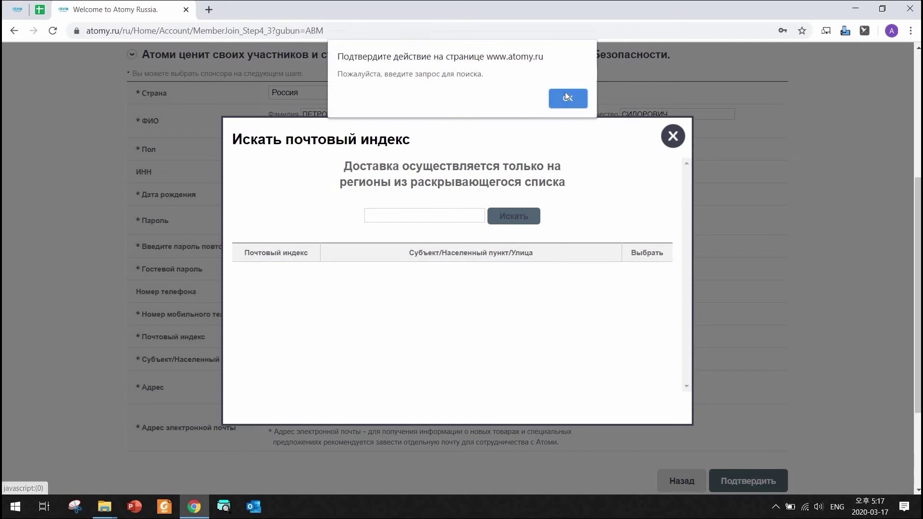
key("Return")
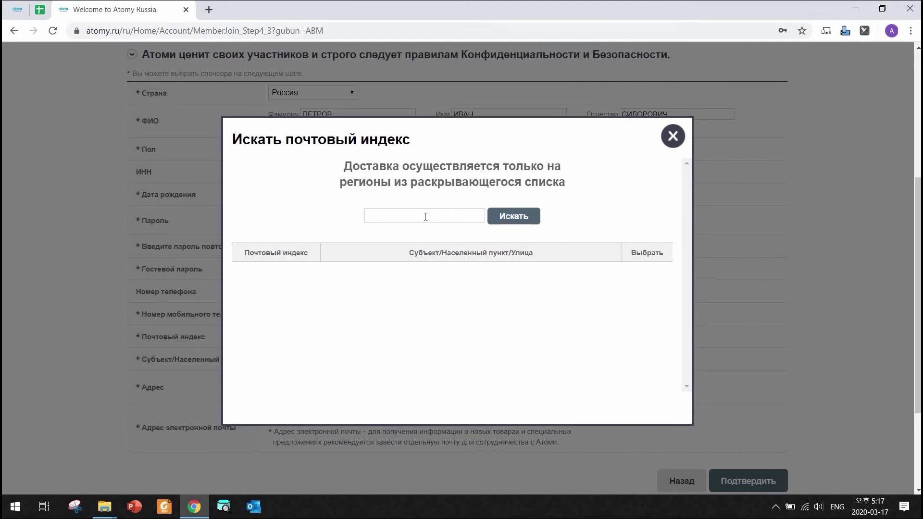
type("127123")
left_click(500, 219)
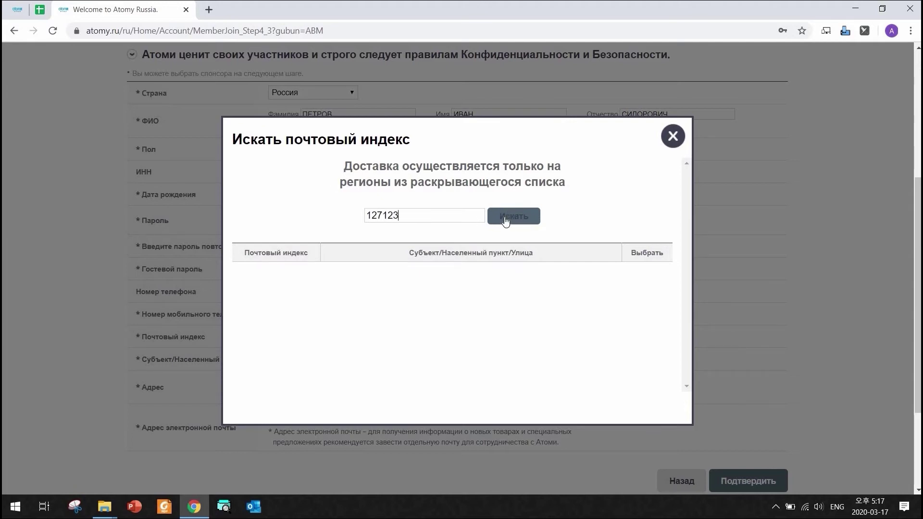
left_click(411, 220)
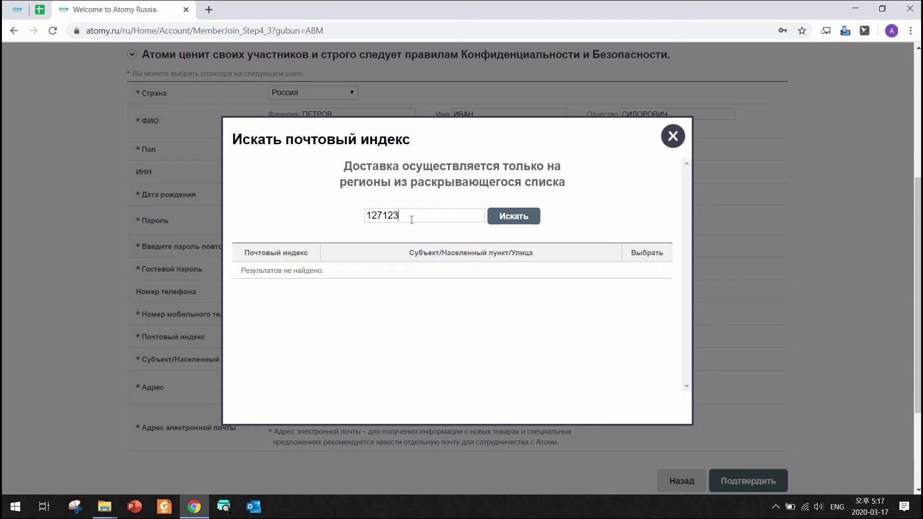
key("BackSpace")
key("BackSpace")
key("BackSpace")
type("273")
left_click(513, 217)
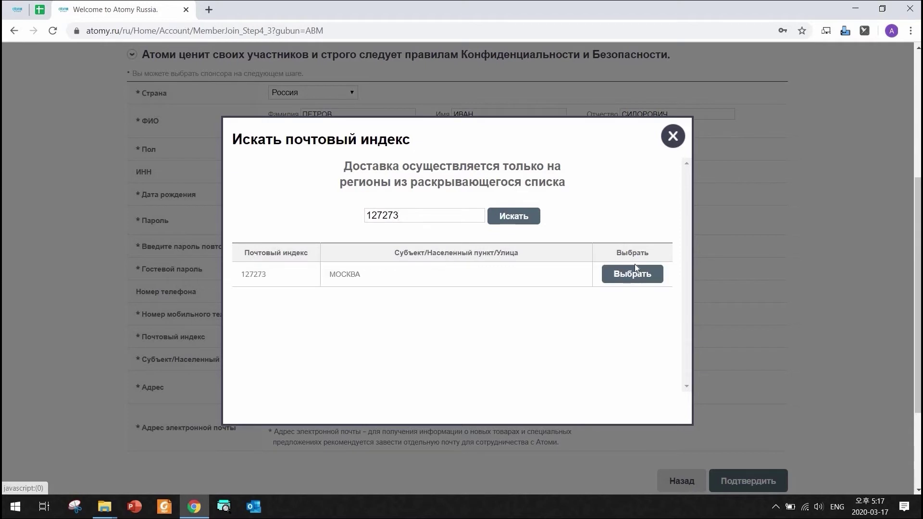
left_click(630, 274)
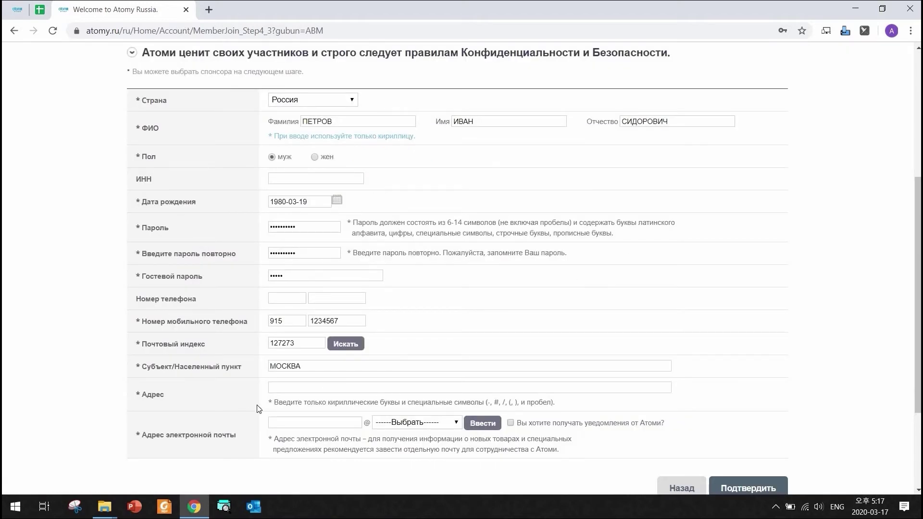
left_click(303, 385)
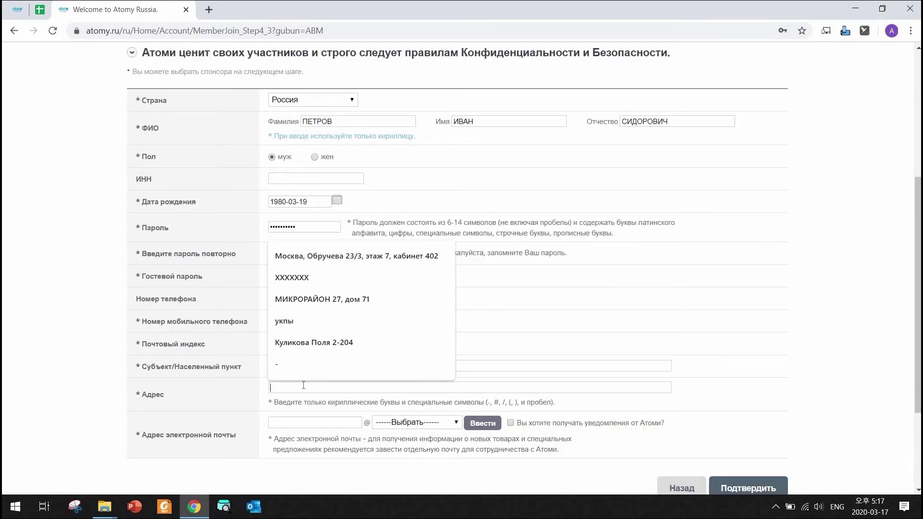
Type the street, house and apartment of the address in Russian.
key("alt+shift")
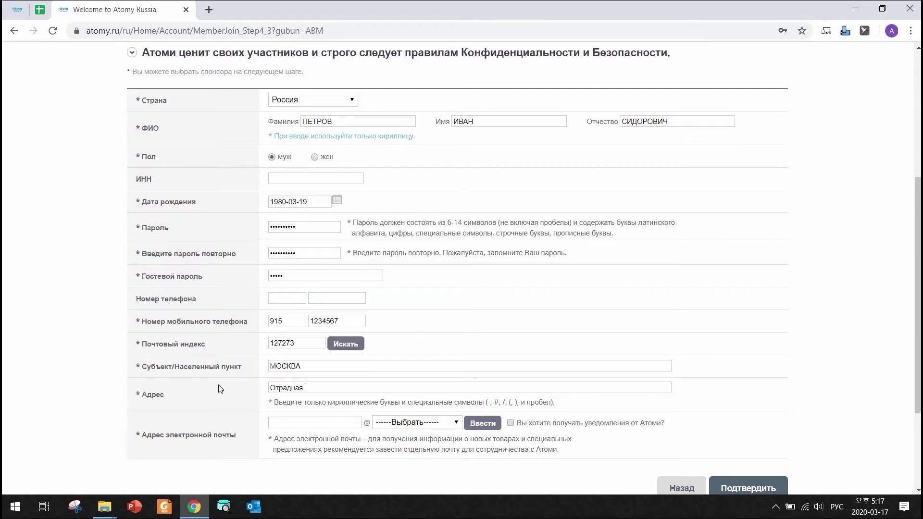
Enter the member's e-mail name with a hand-typed yandex.ru domain.
left_click(287, 425)
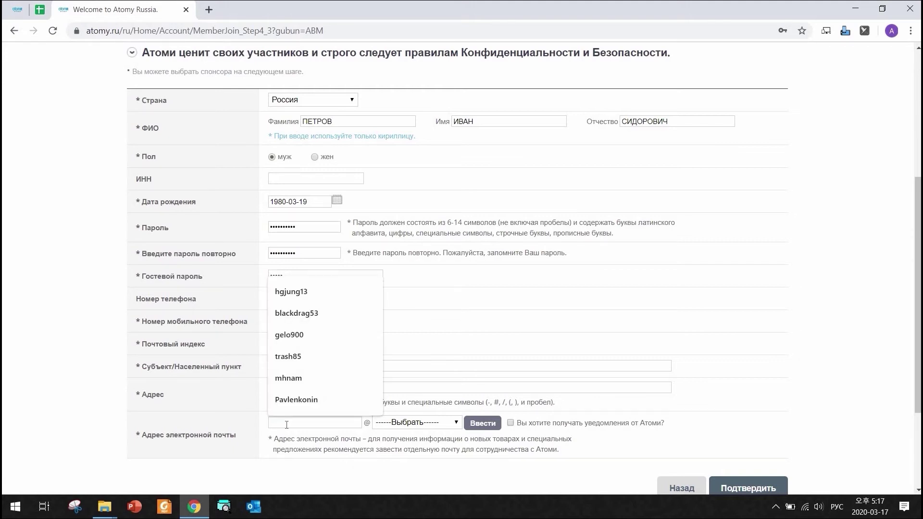
key("alt+shift")
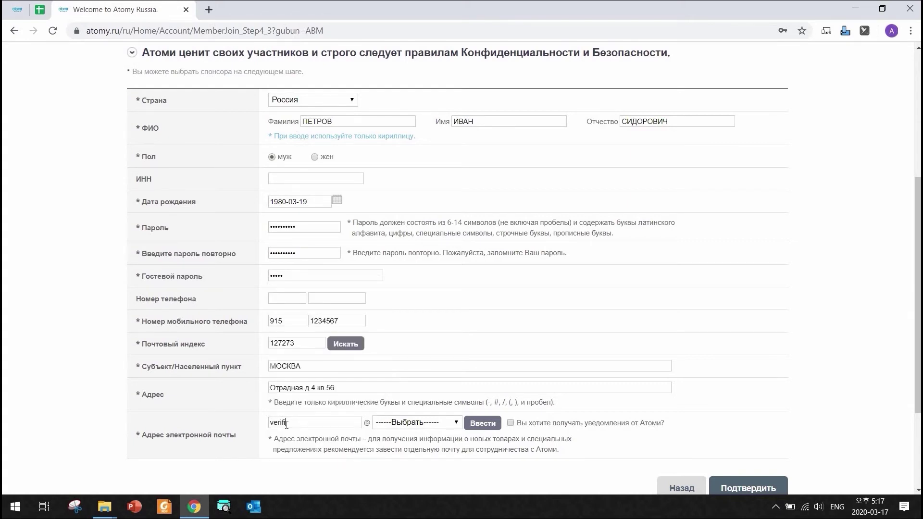
left_click(414, 424)
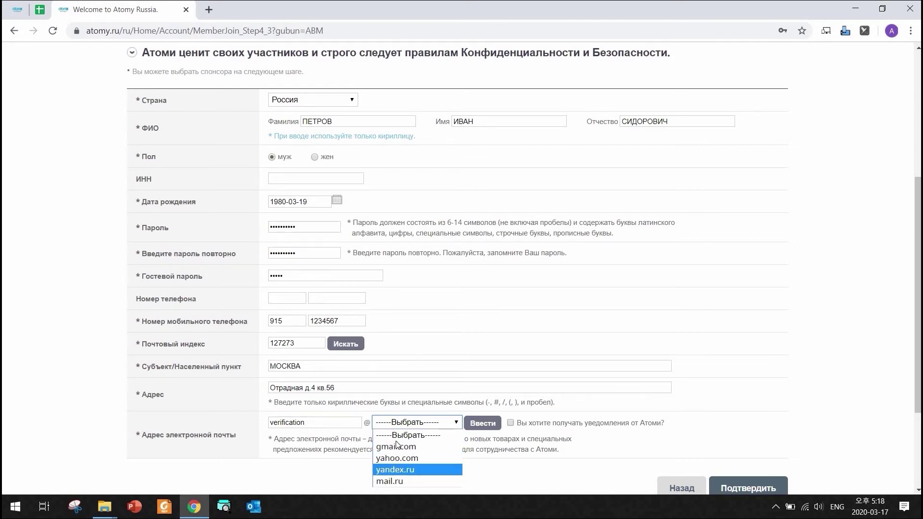
left_click(486, 425)
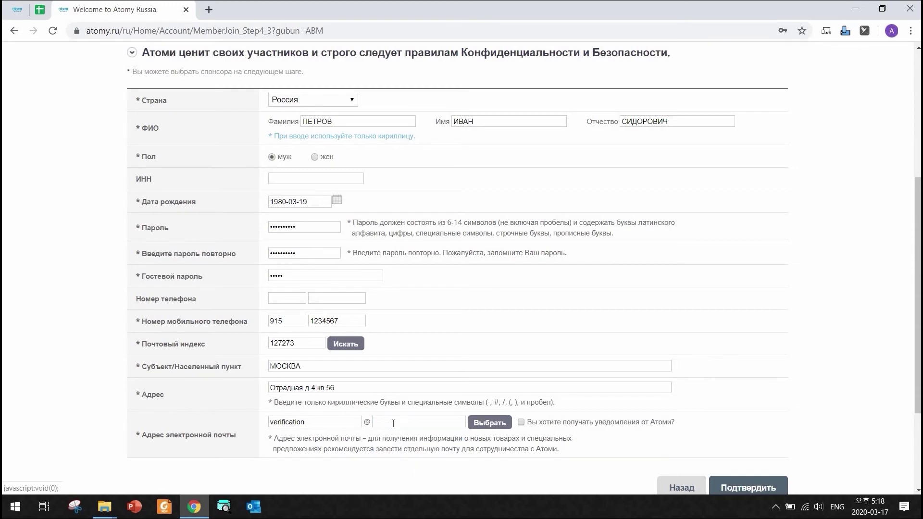
left_click(418, 423)
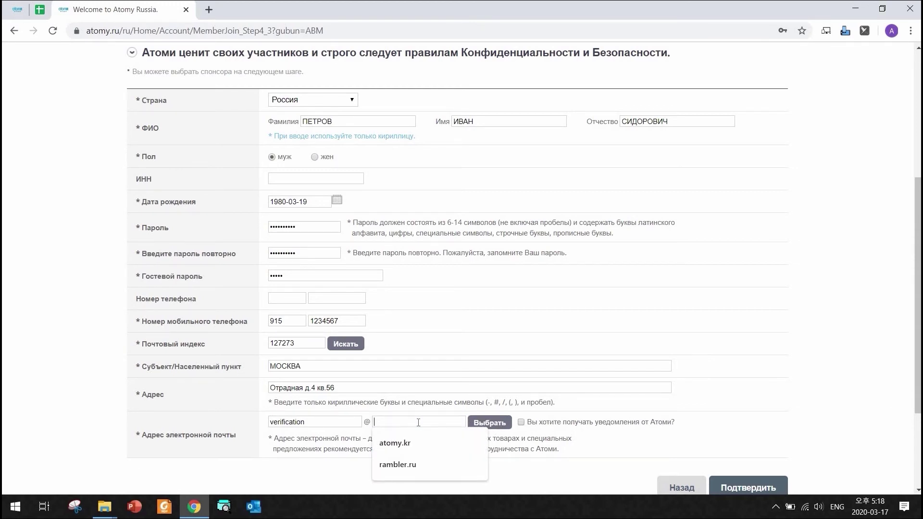
type("gmail")
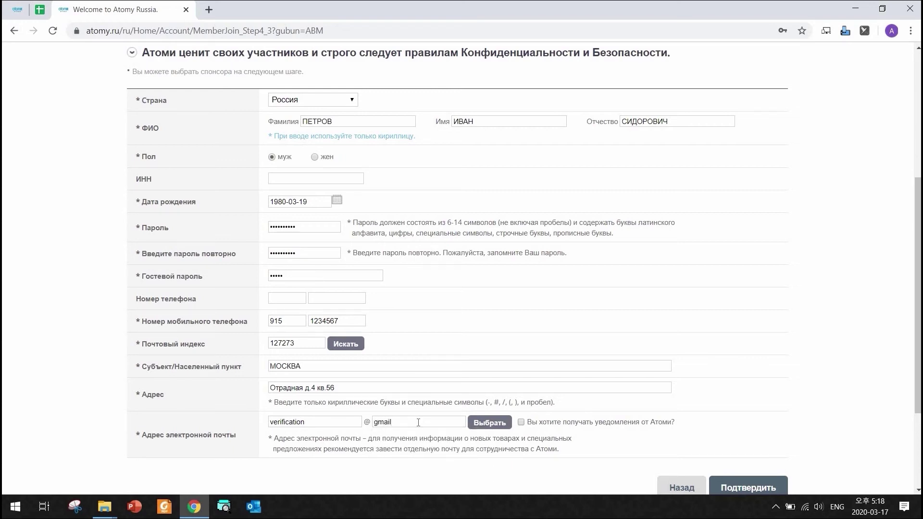
type(".com")
key("ctrl+a")
type("mai")
key("BackSpace")
key("BackSpace")
key("BackSpace")
type("yandex.ru")
Submit the completed member details form.
scroll(714, 400, "down", 1)
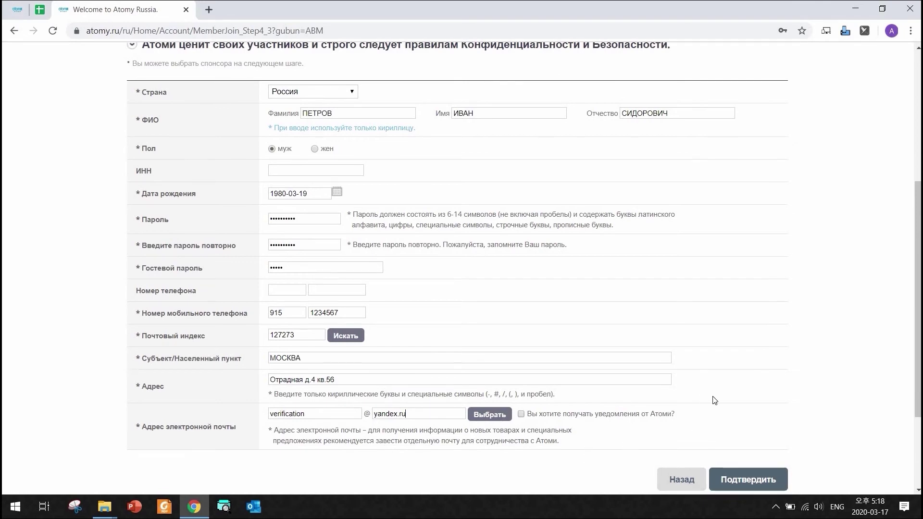
scroll(714, 400, "down", 3)
left_click(746, 373)
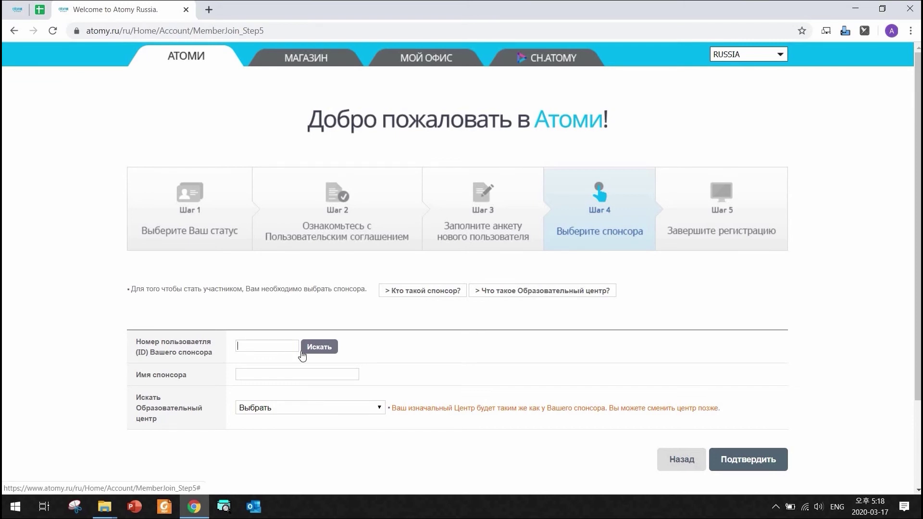
Look up the sponsor by member ID and confirm the sponsor found.
type("4004290")
left_click(312, 349)
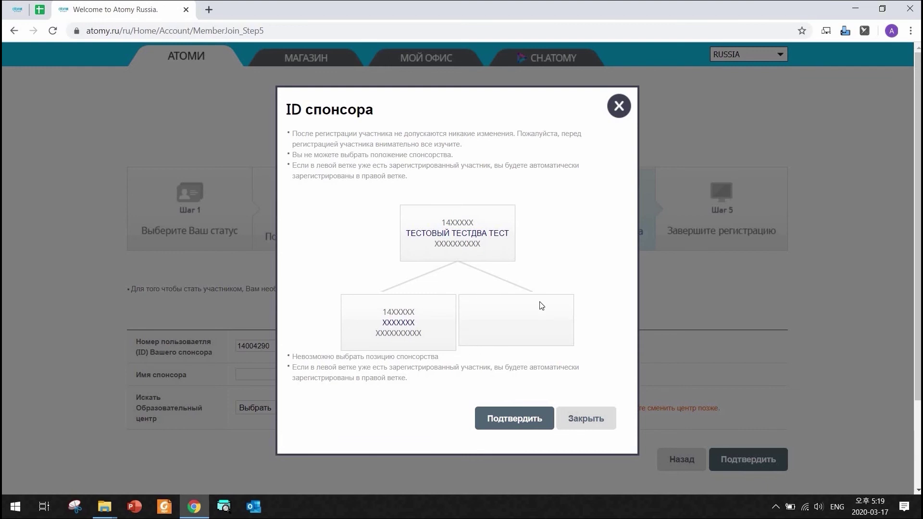
left_click(509, 417)
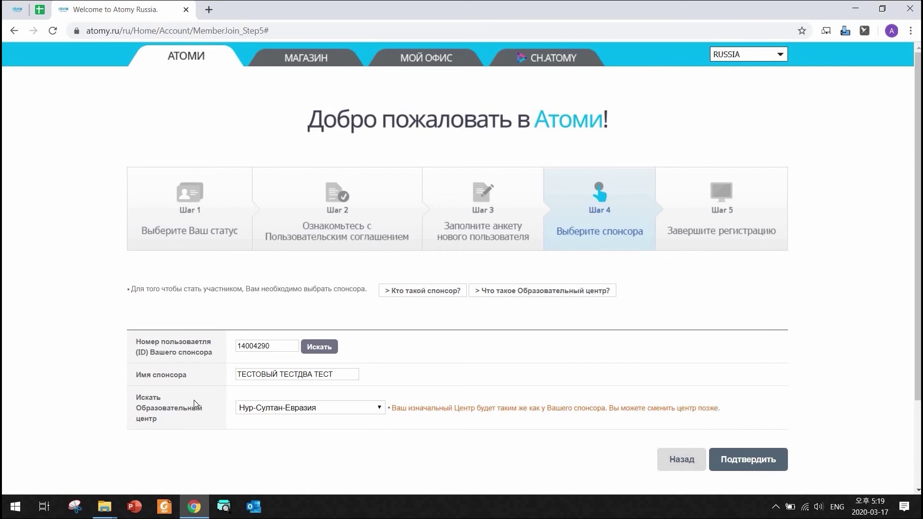
Choose RU-Москва-Арбат as the education centre and submit the sponsor step.
left_click(377, 409)
scroll(288, 336, "up", 10)
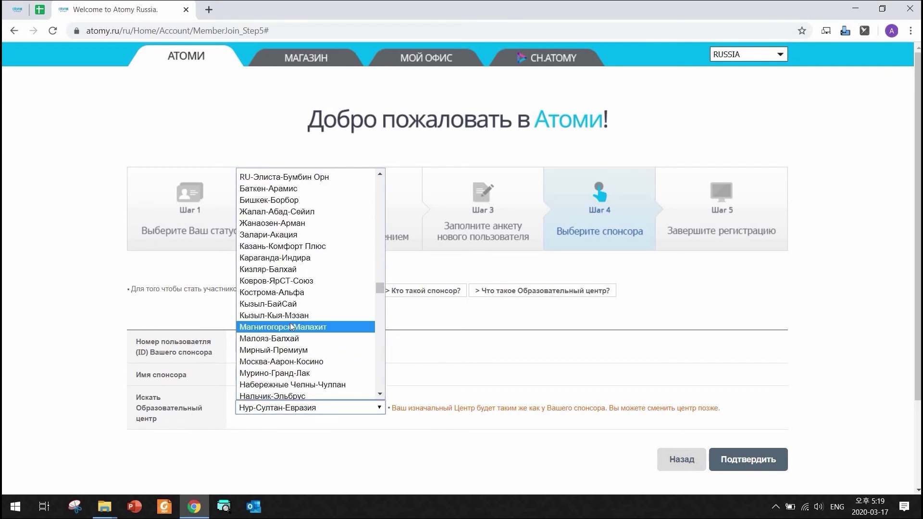
scroll(268, 283, "down", 3)
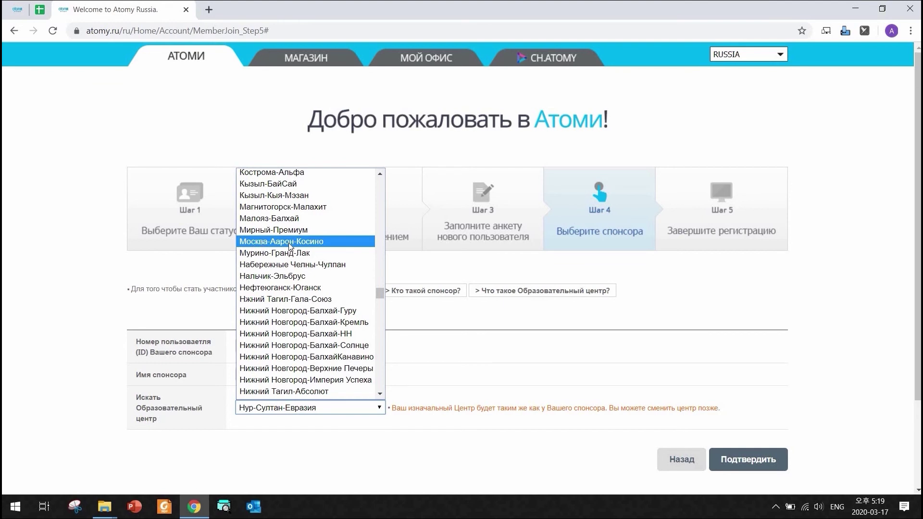
scroll(293, 250, "up", 7)
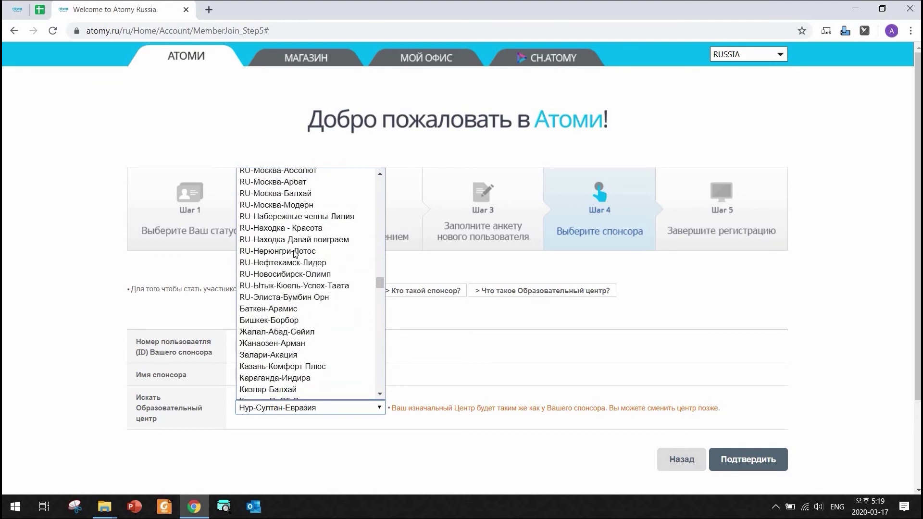
scroll(313, 252, "up", 4)
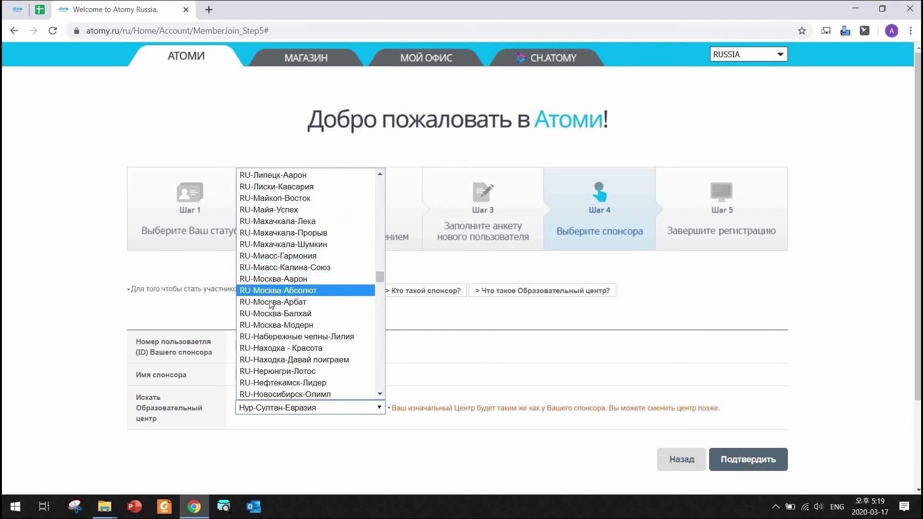
left_click(365, 328)
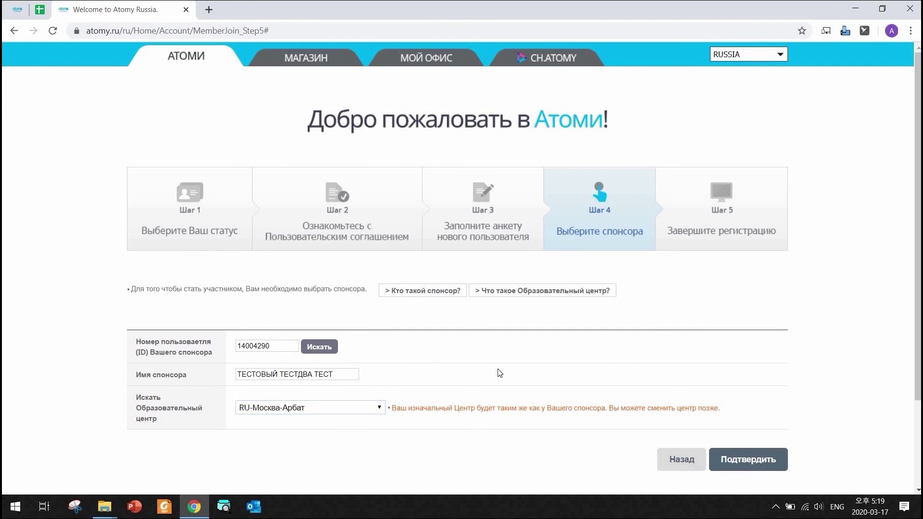
scroll(440, 373, "down", 2)
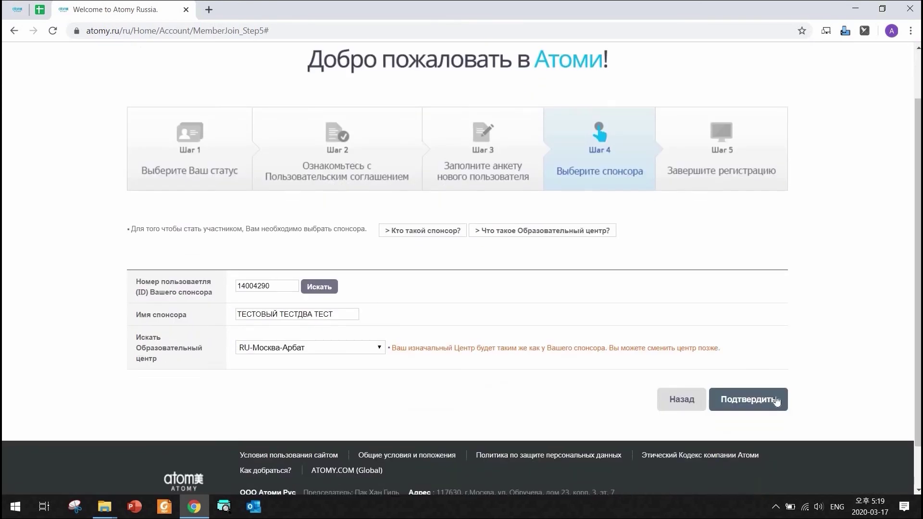
left_click(740, 404)
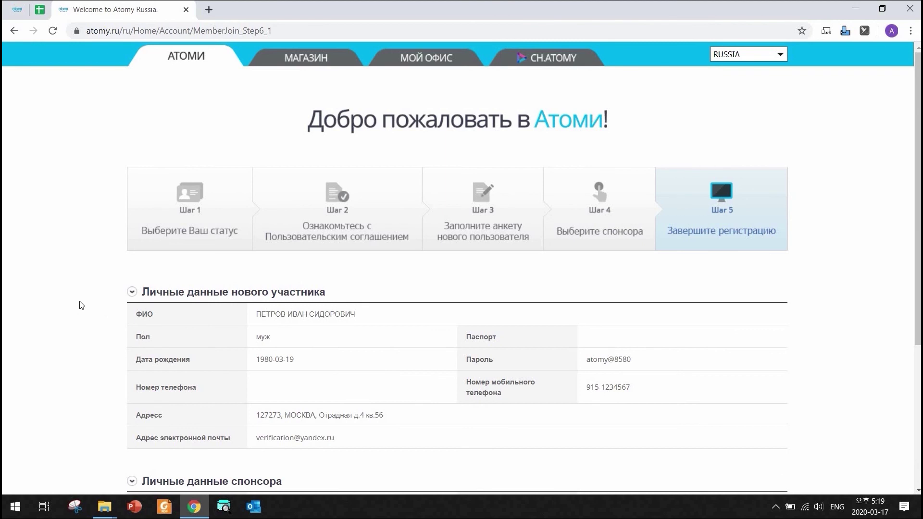
Review the Шаг 5 summary and click Завершить регистрацию.
scroll(81, 305, "down", 1)
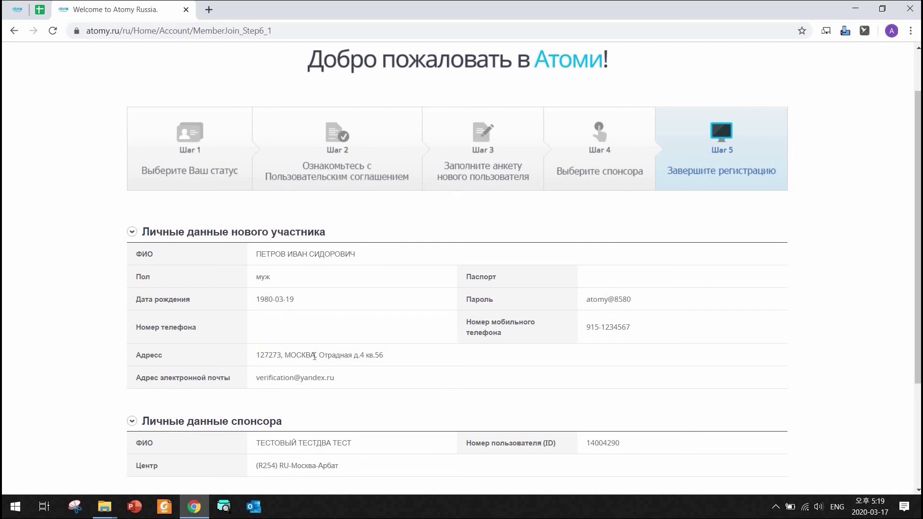
scroll(339, 357, "down", 2)
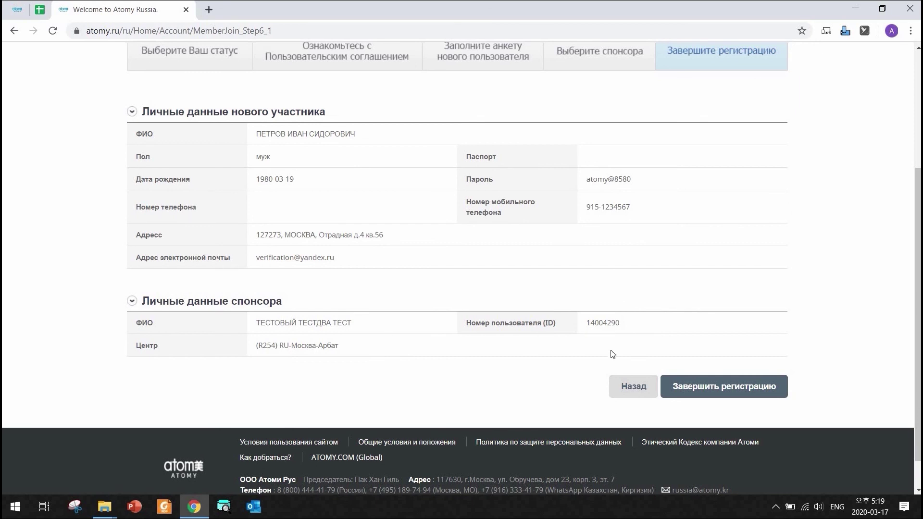
left_click(714, 390)
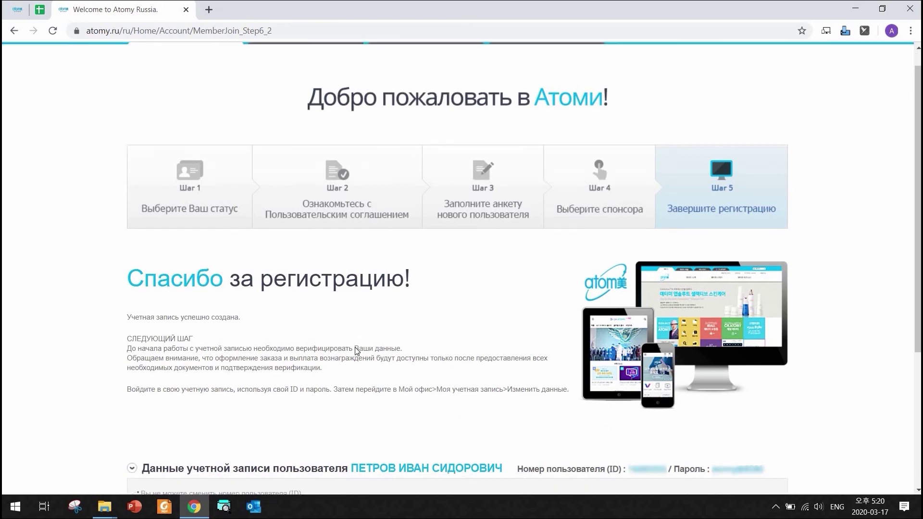
Select the new member's ID and password on the Спасибо page, then return to the home page via Домой.
scroll(357, 352, "down", 3)
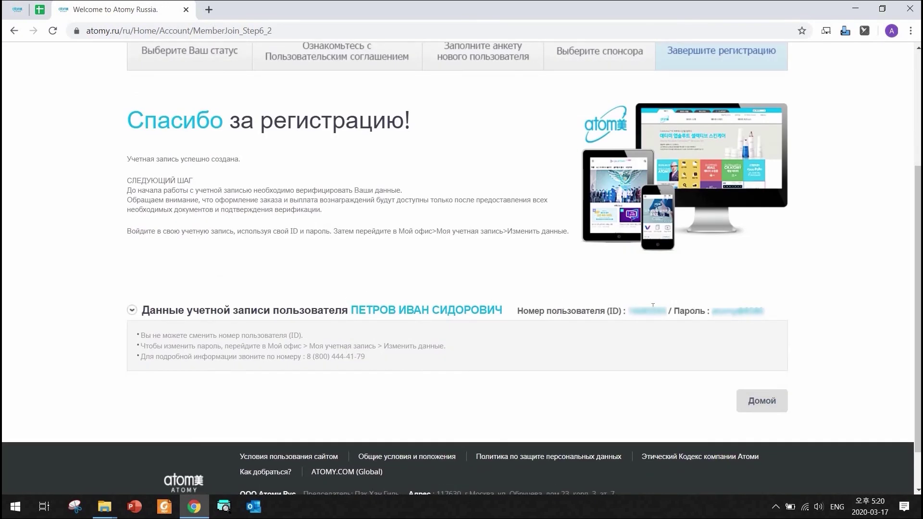
left_click_drag(628, 312, 667, 311)
left_click_drag(769, 312, 711, 311)
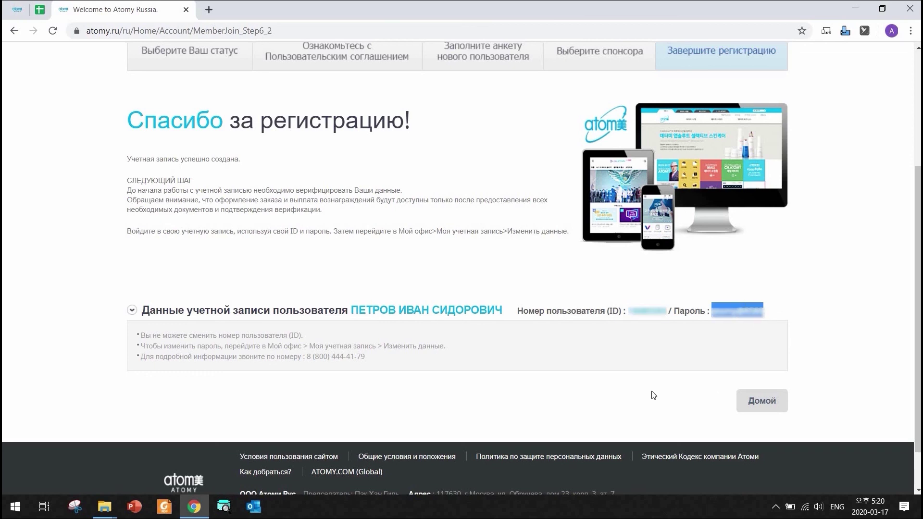
left_click(777, 404)
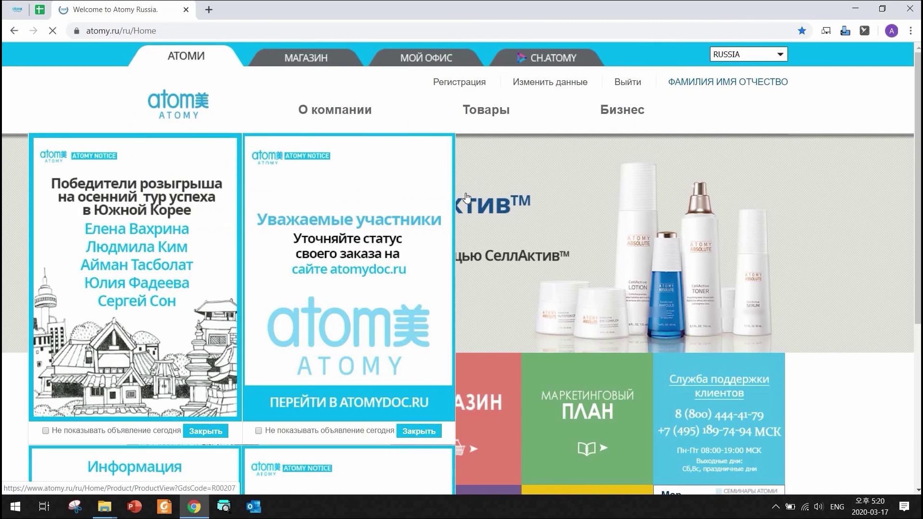